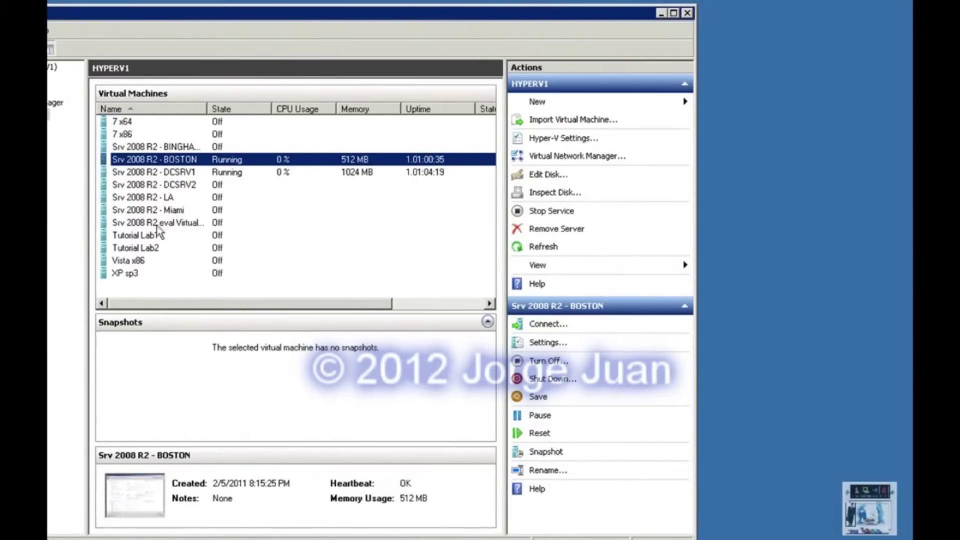
# - Connect to the Srv 2008 R2 - DCSRV1 virtual machine from Hyper-V Manager
pyautogui.doubleClick(168, 172)
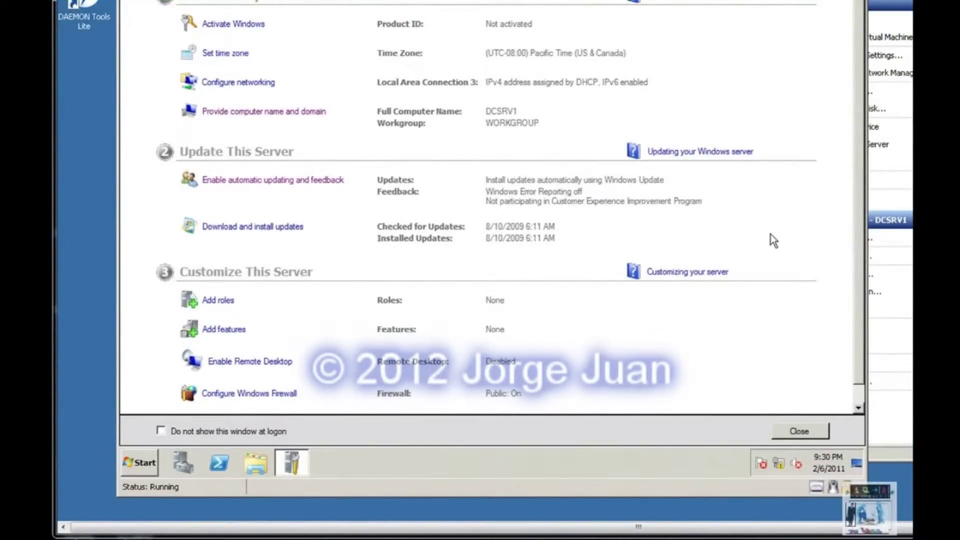
# - Open an administrator Command Prompt on DCSRV1 and run ipconfig, showing autoconfigured 169.254.47.74
pyautogui.click(131, 463)
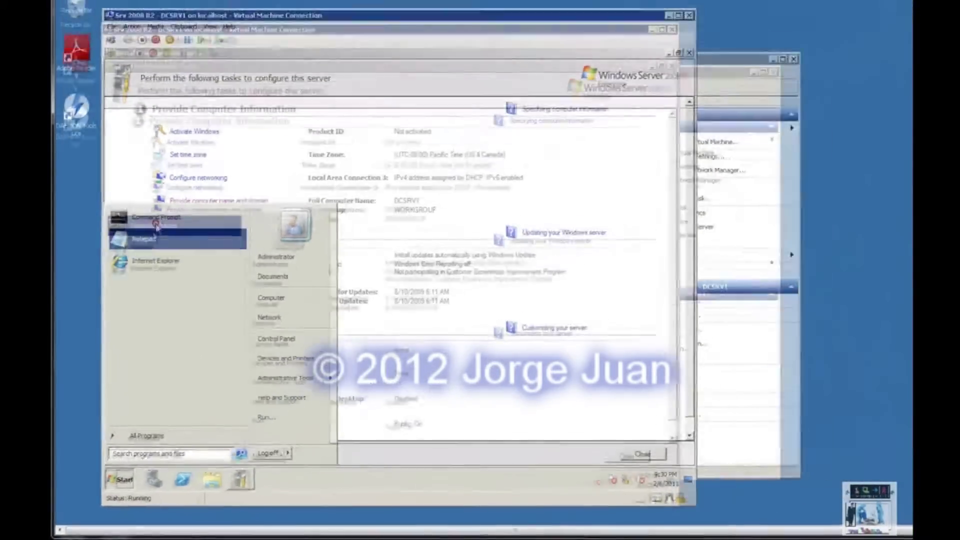
pyautogui.click(182, 140)
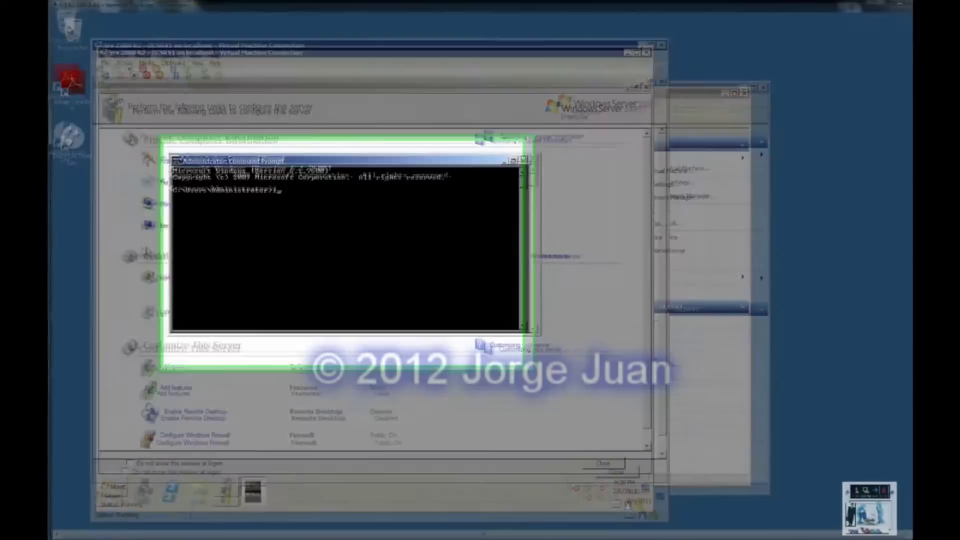
pyautogui.write('ip')
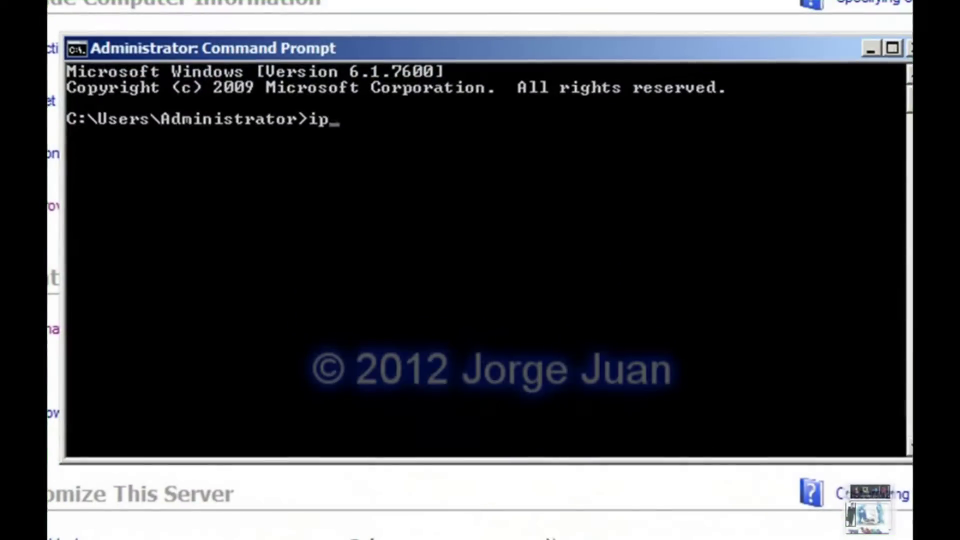
pyautogui.write('addr')
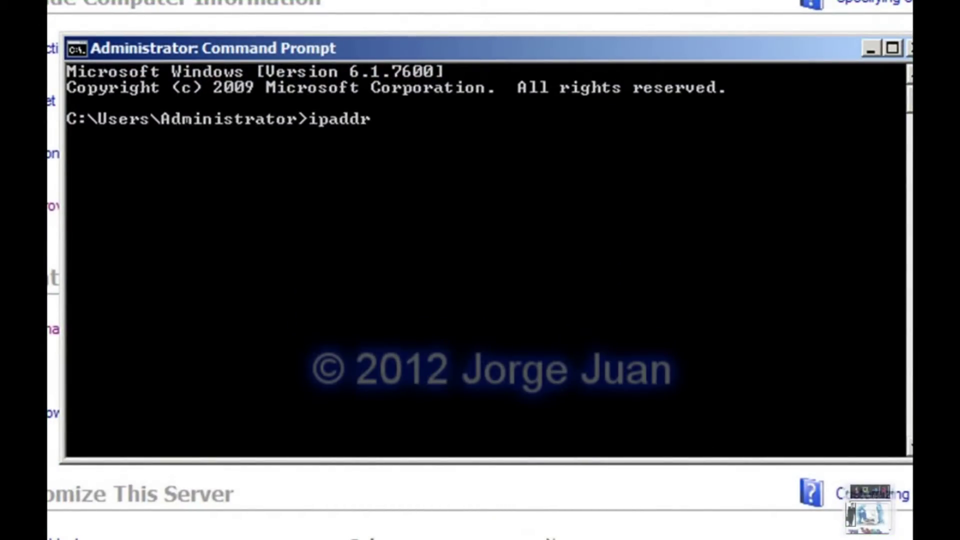
pyautogui.press('BackSpace')
pyautogui.press('BackSpace')
pyautogui.press('BackSpace')
pyautogui.press('BackSpace')
pyautogui.write('config')
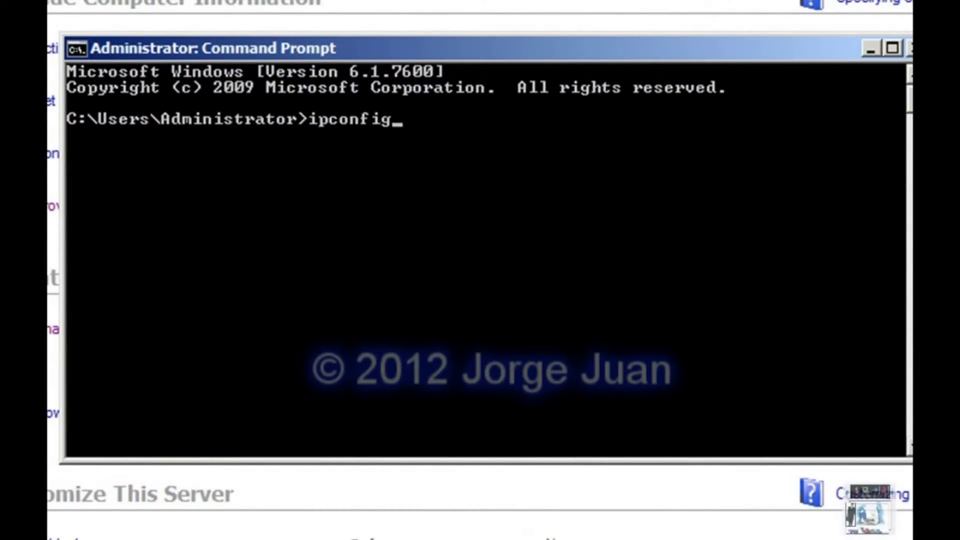
pyautogui.press('Return')
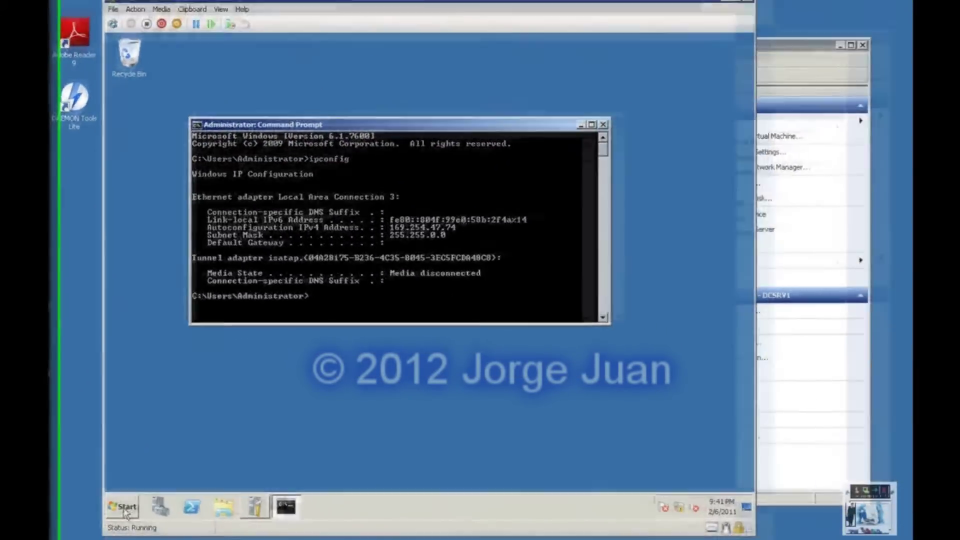
# - Open Network Connections with ncpa.cpl and bring up Local Area Connection 3 properties
pyautogui.click(133, 517)
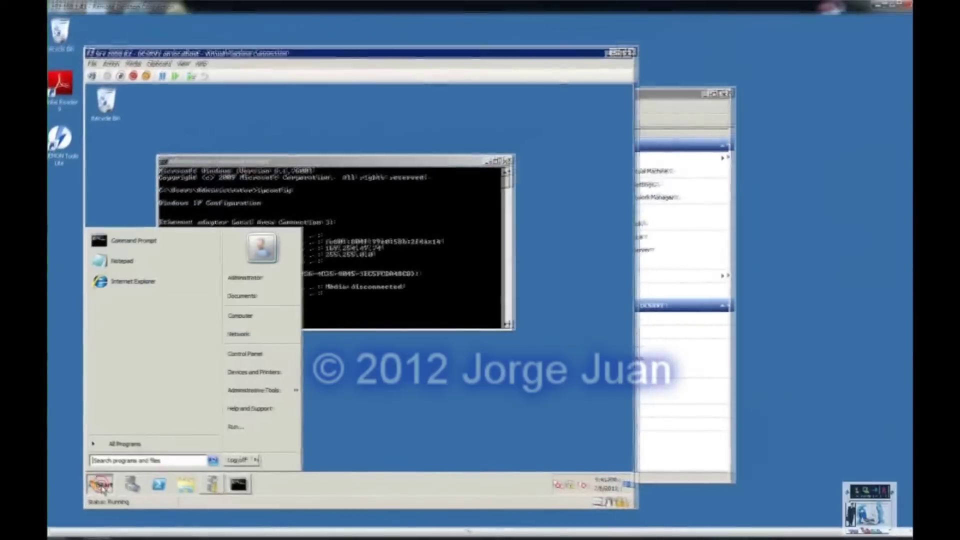
pyautogui.click(119, 460)
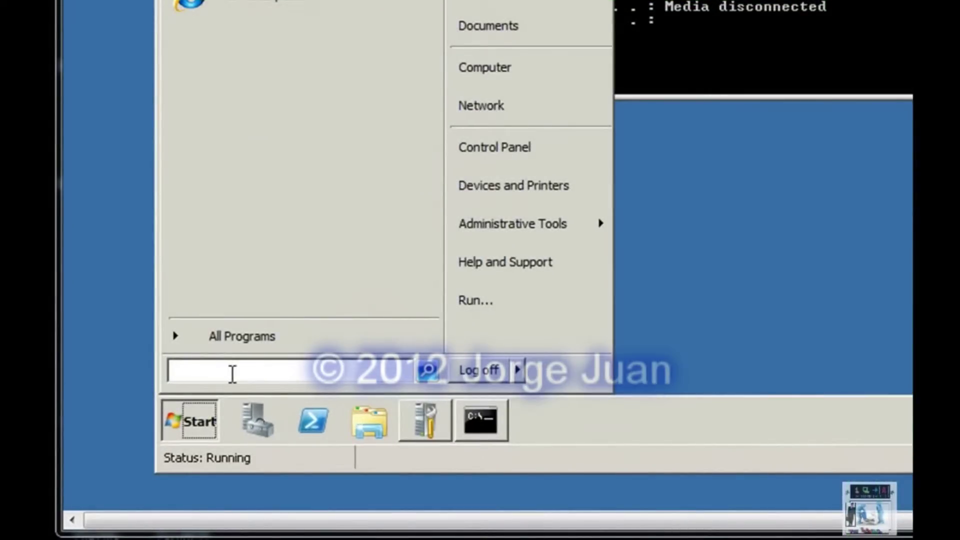
pyautogui.write('ncp')
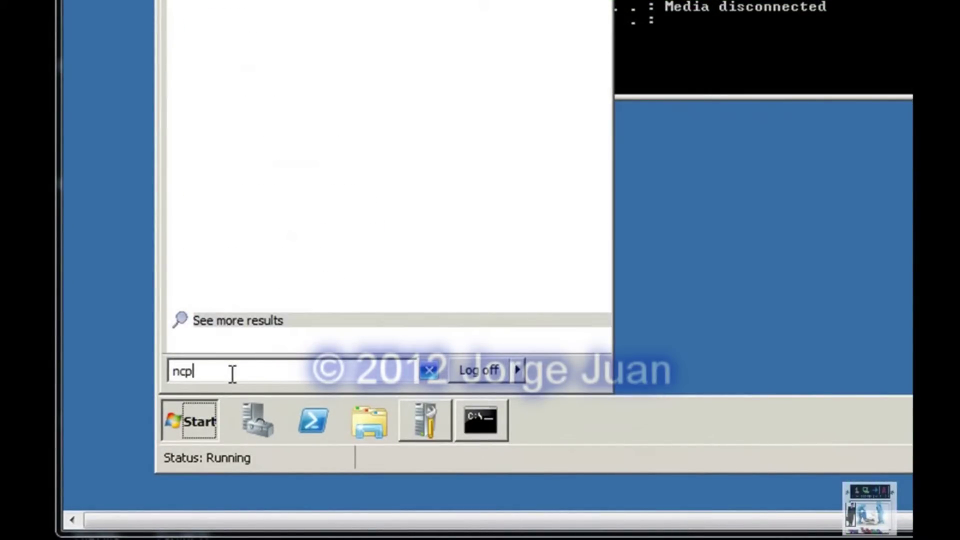
pyautogui.write('a.c')
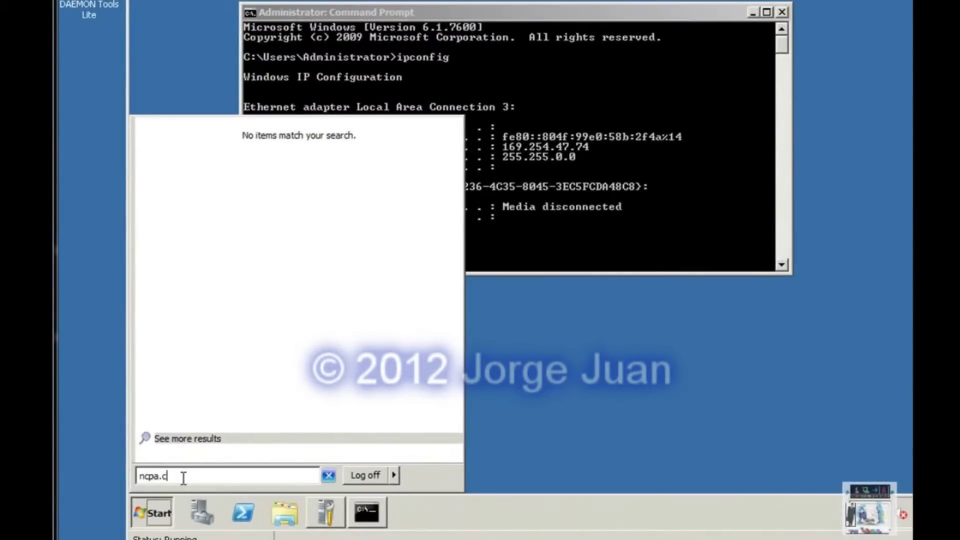
pyautogui.write('pl')
pyautogui.press('Return')
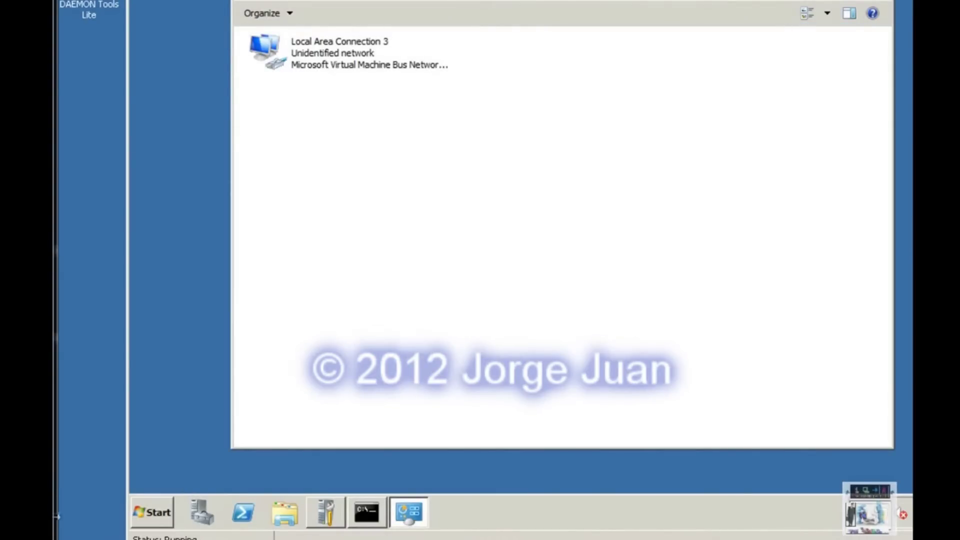
pyautogui.rightClick(316, 59)
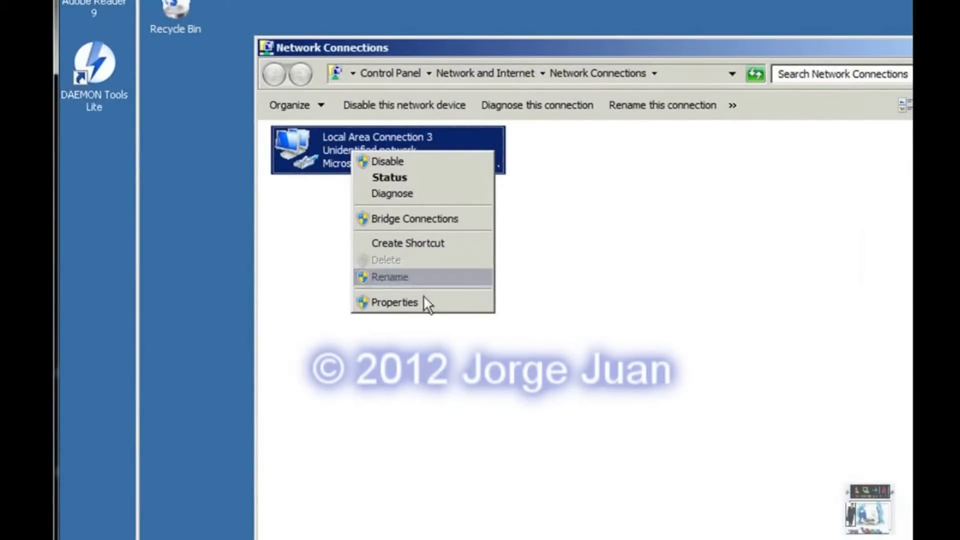
pyautogui.click(426, 303)
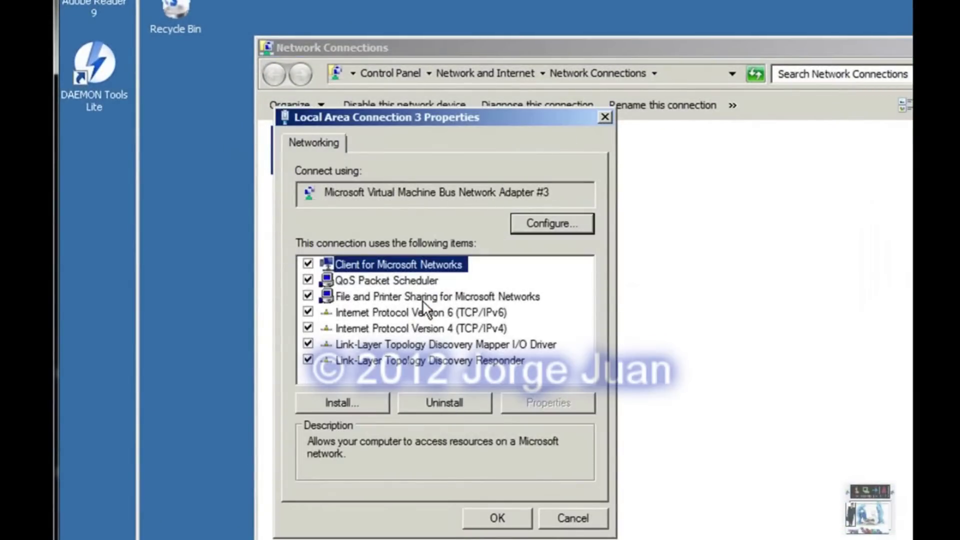
# - Set the connection's IPv4 to static 192.168.0.1 with subnet mask 255.255.255.0
pyautogui.doubleClick(418, 328)
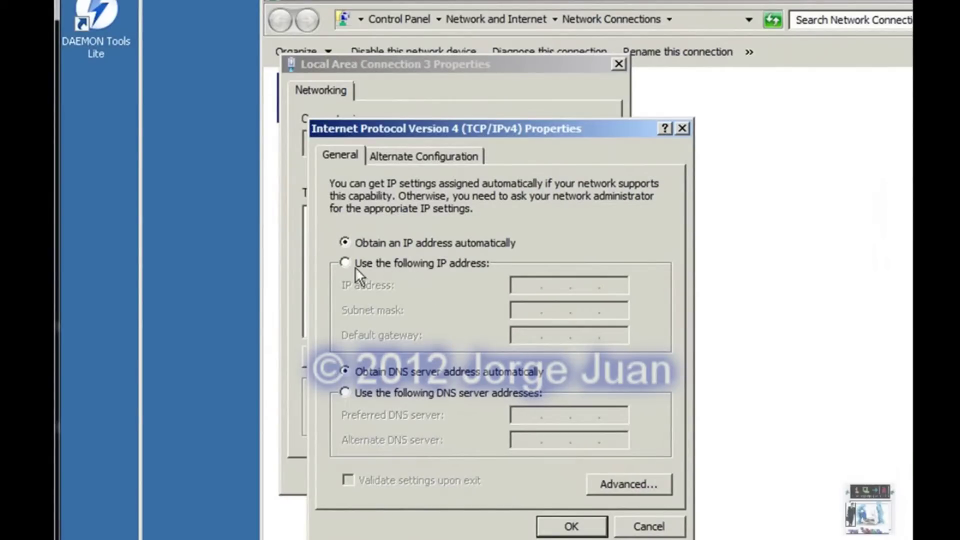
pyautogui.click(345, 262)
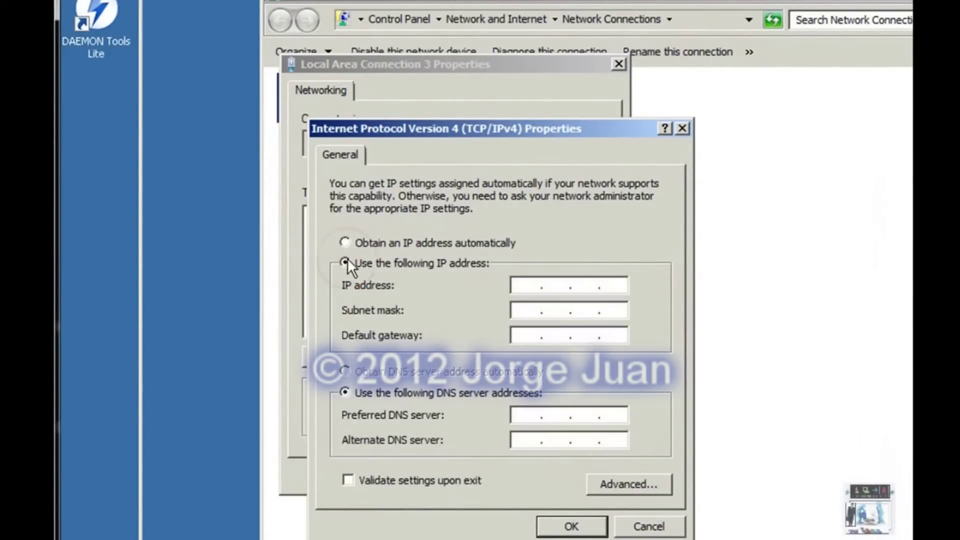
pyautogui.click(525, 285)
pyautogui.write('19')
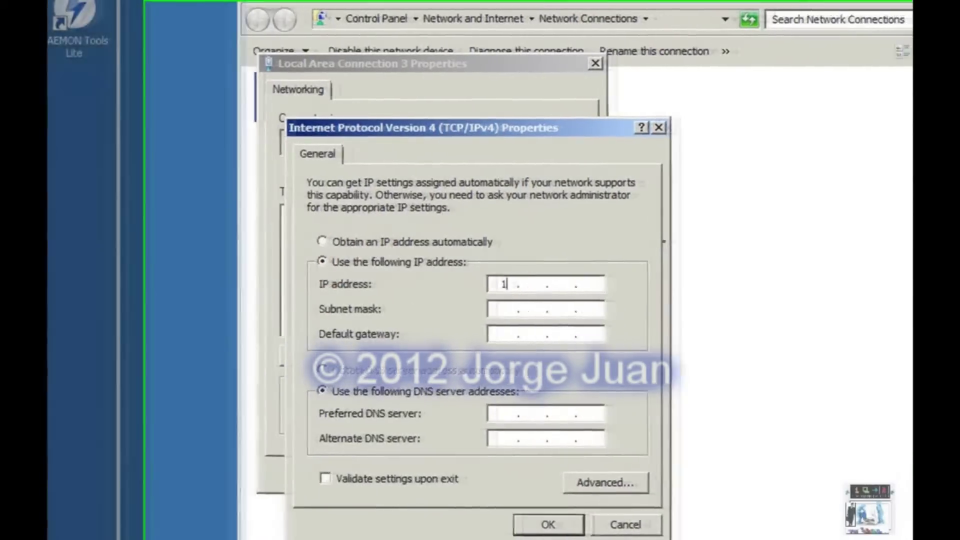
pyautogui.write('2 . 168 . ')
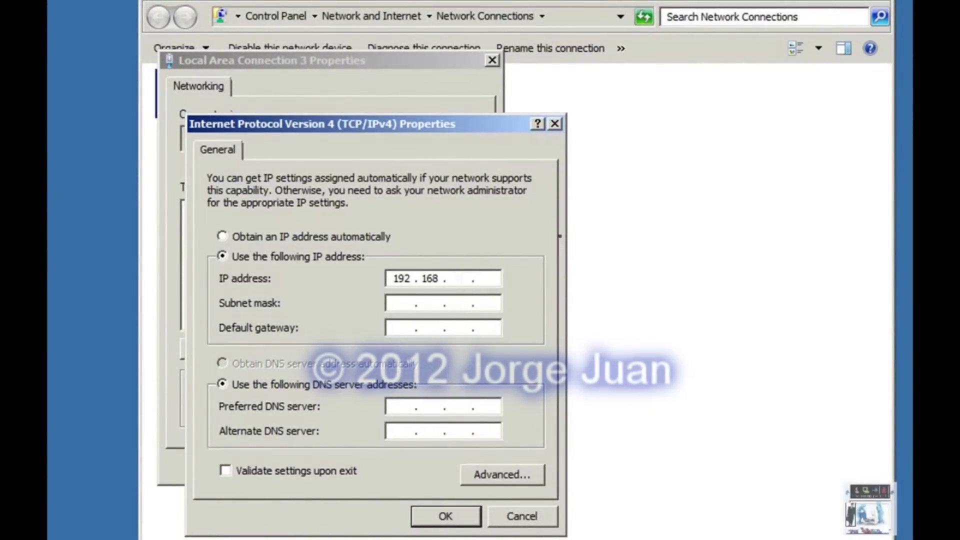
pyautogui.write('0 . 1')
pyautogui.click(413, 302)
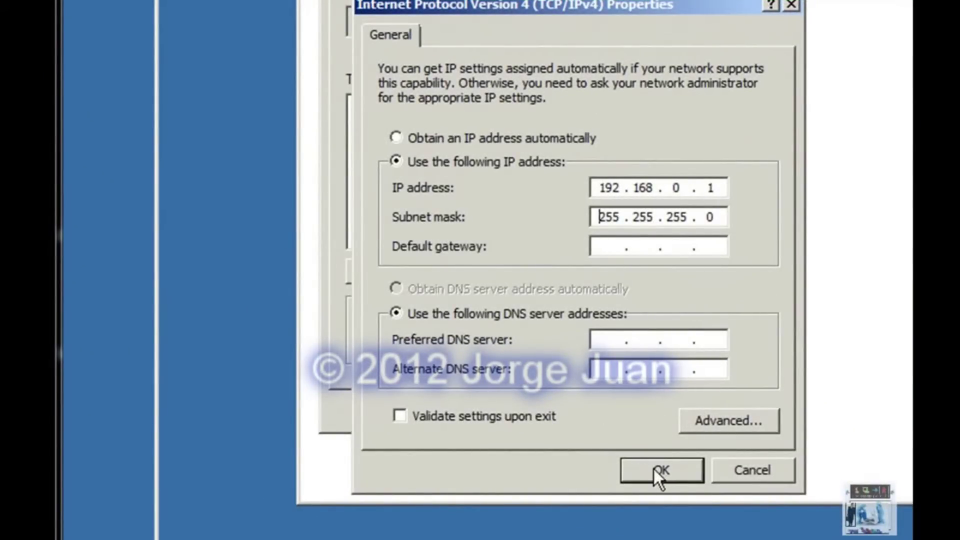
pyautogui.click(654, 469)
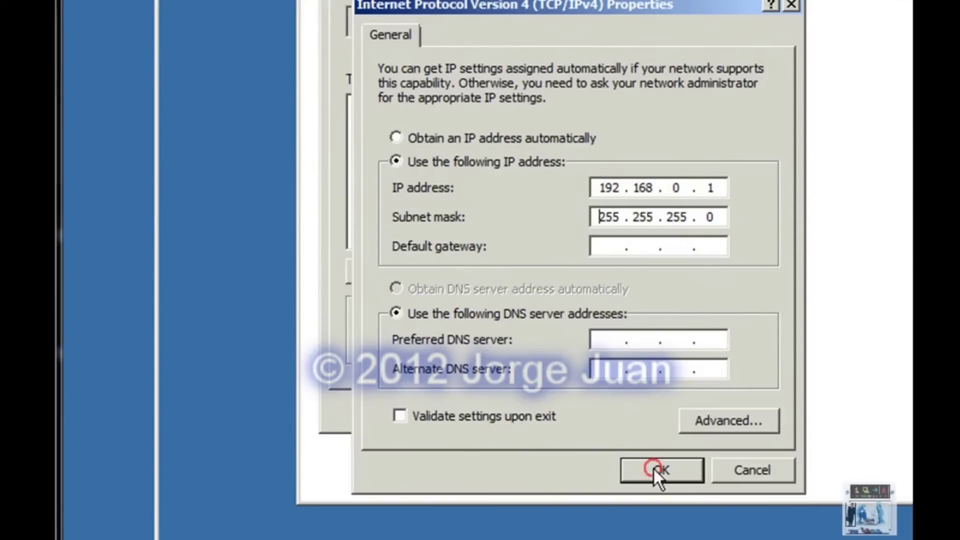
pyautogui.click(586, 409)
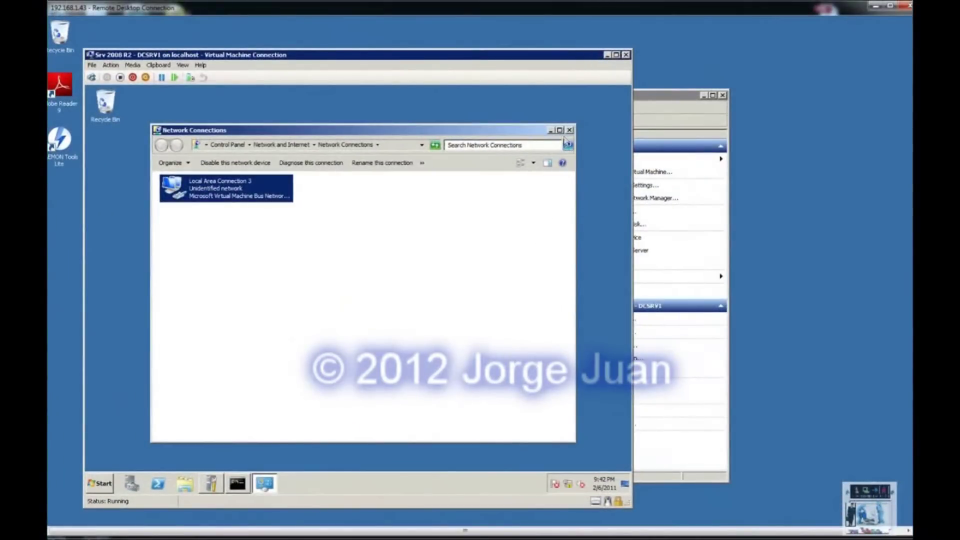
# - Close Network Connections and rerun ipconfig to confirm 192.168.0.1, mask 255.255.255.0
pyautogui.click(569, 130)
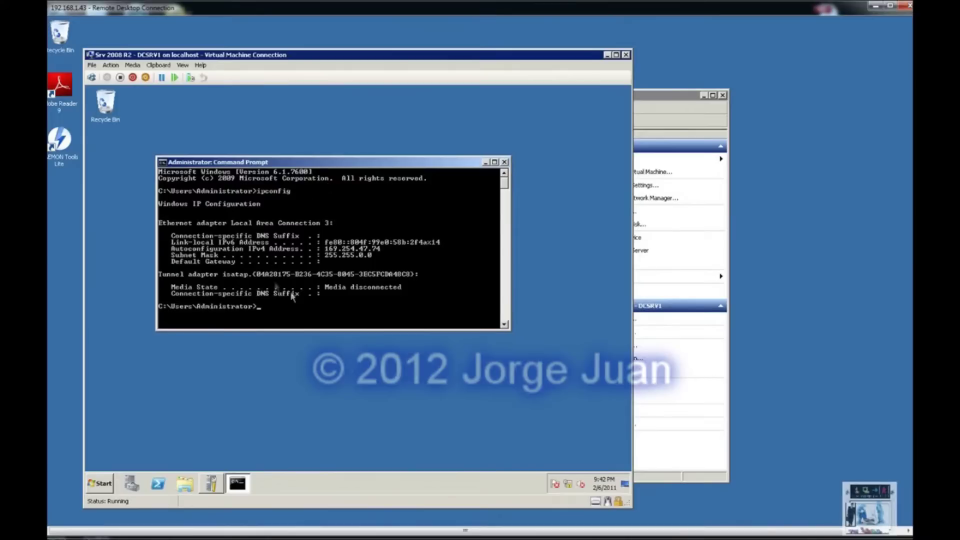
pyautogui.press('Up')
pyautogui.press('Return')
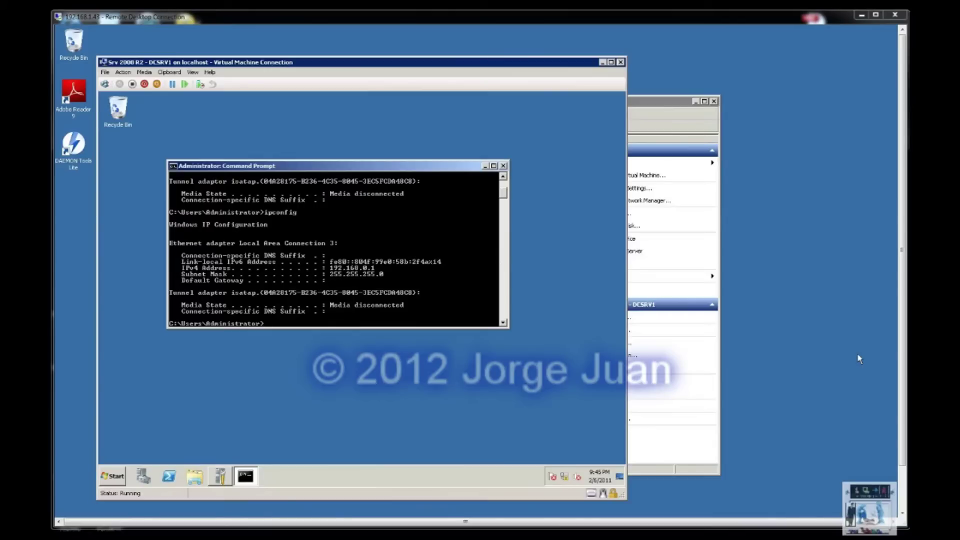
# - Return to Hyper-V Manager and connect to the Srv 2008 R2 - BOSTON virtual machine
pyautogui.click(655, 102)
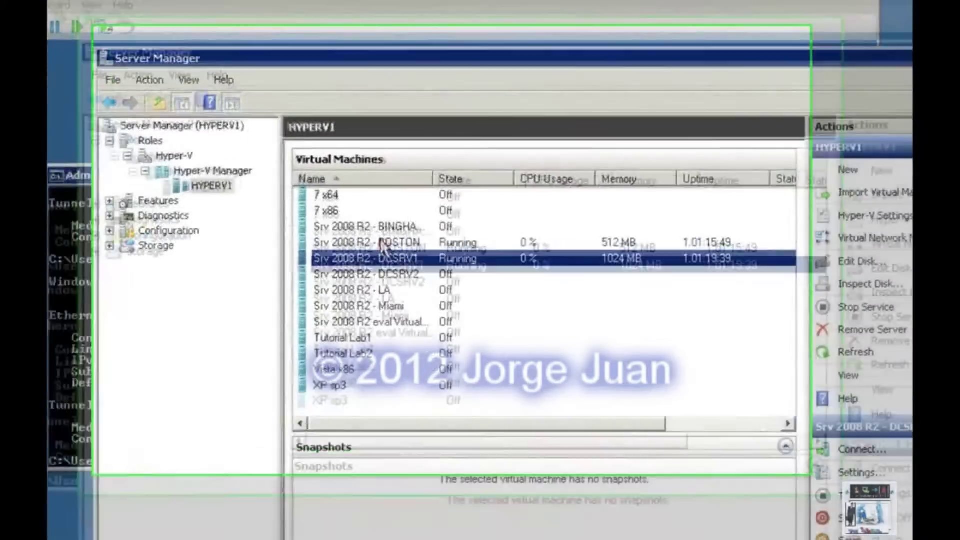
pyautogui.click(353, 202)
pyautogui.doubleClick(395, 258)
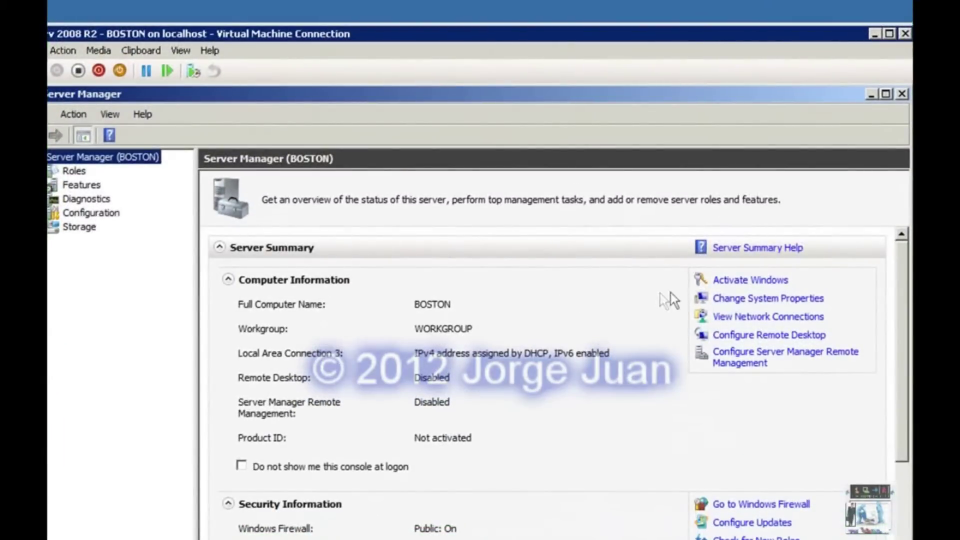
# - On BOSTON, open Network Connections and the Local Area Connection 3 Properties dialog
pyautogui.click(769, 317)
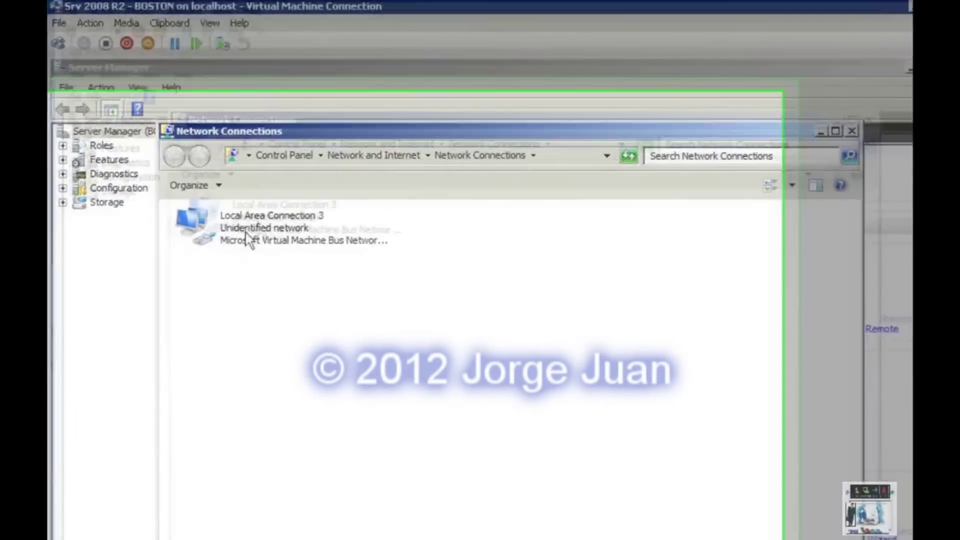
pyautogui.rightClick(217, 257)
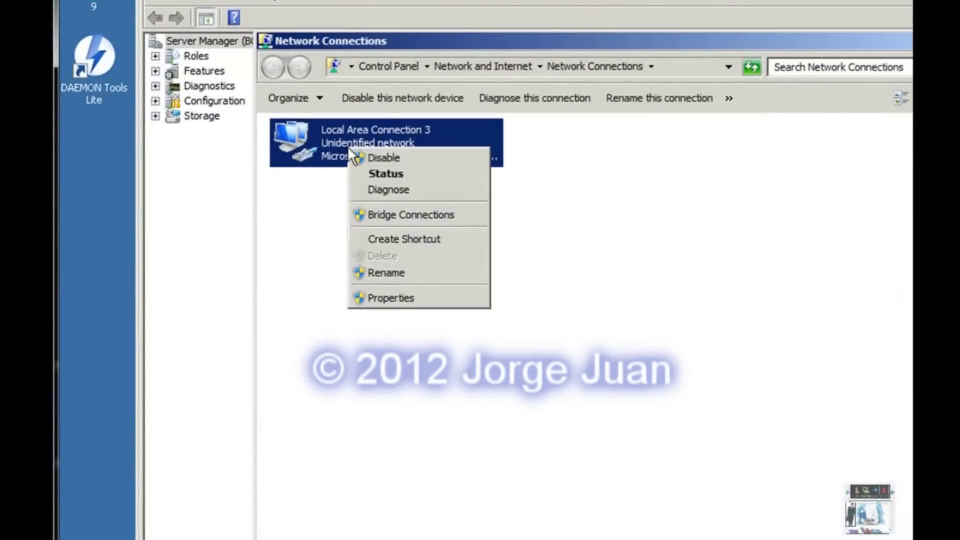
pyautogui.click(407, 298)
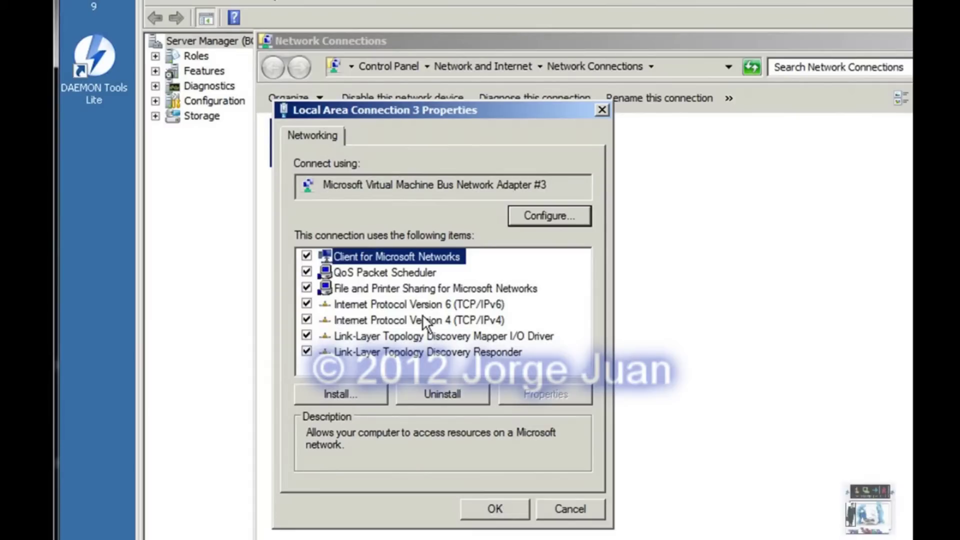
# - Give IPv4 a user-configured alternate address 192.168.0.200 with mask 255.255.255.0
pyautogui.click(422, 320)
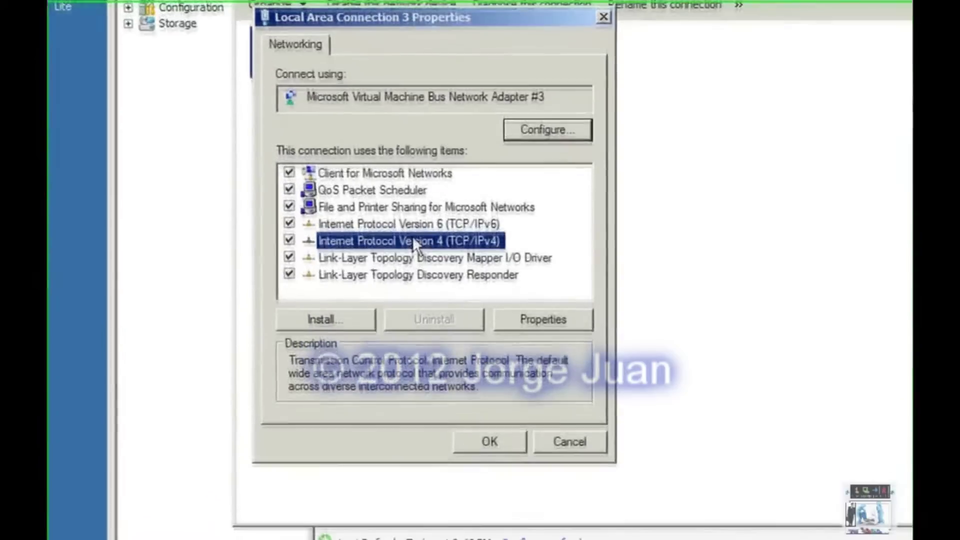
pyautogui.click(550, 396)
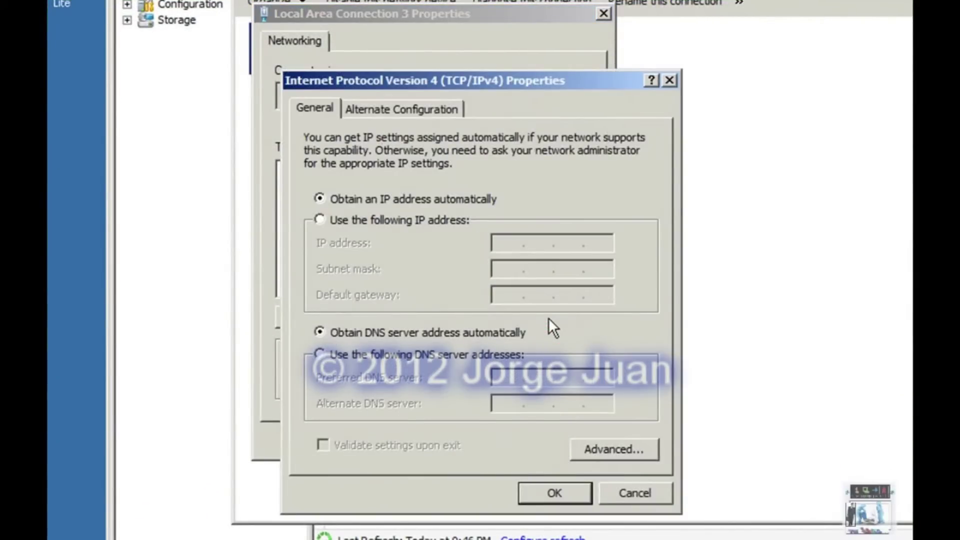
pyautogui.click(414, 111)
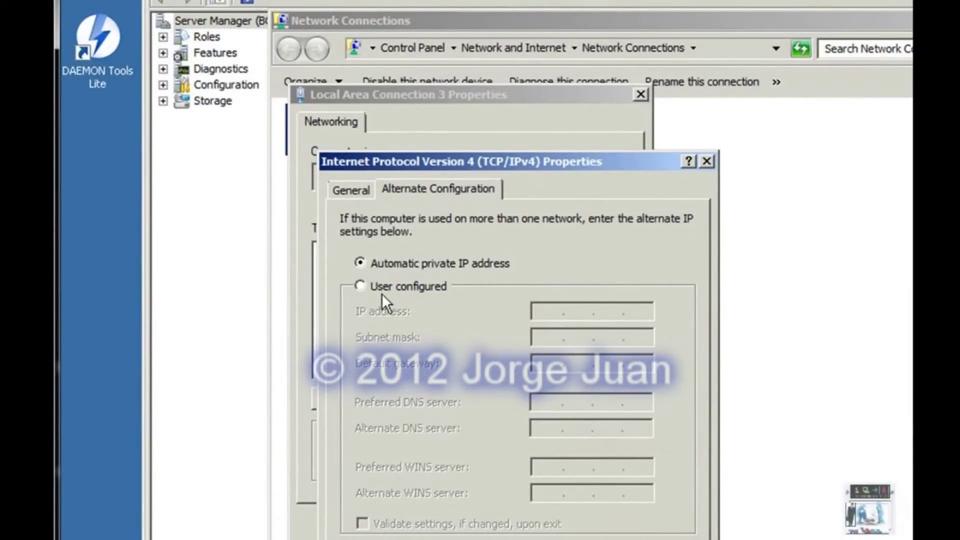
pyautogui.click(362, 287)
pyautogui.click(549, 313)
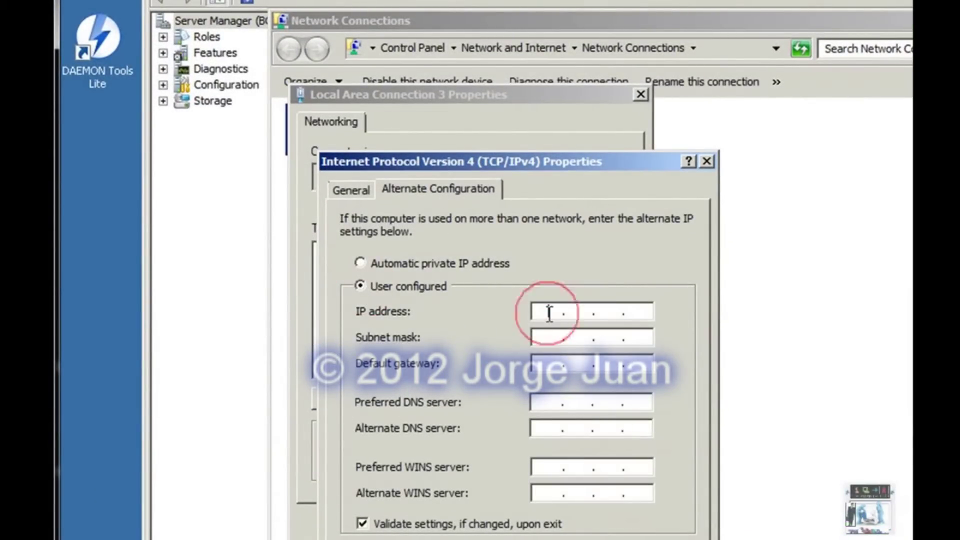
pyautogui.write('192 . 16')
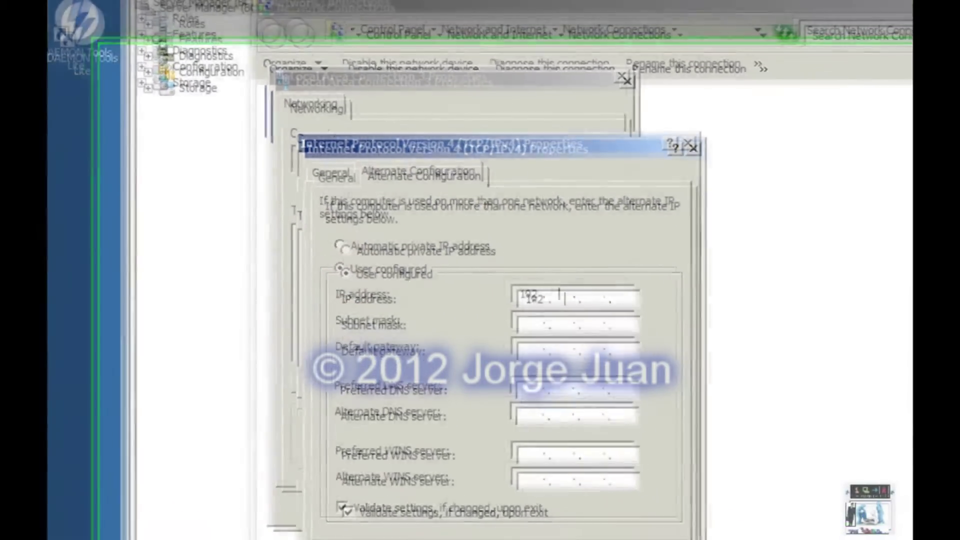
pyautogui.write('8 . ')
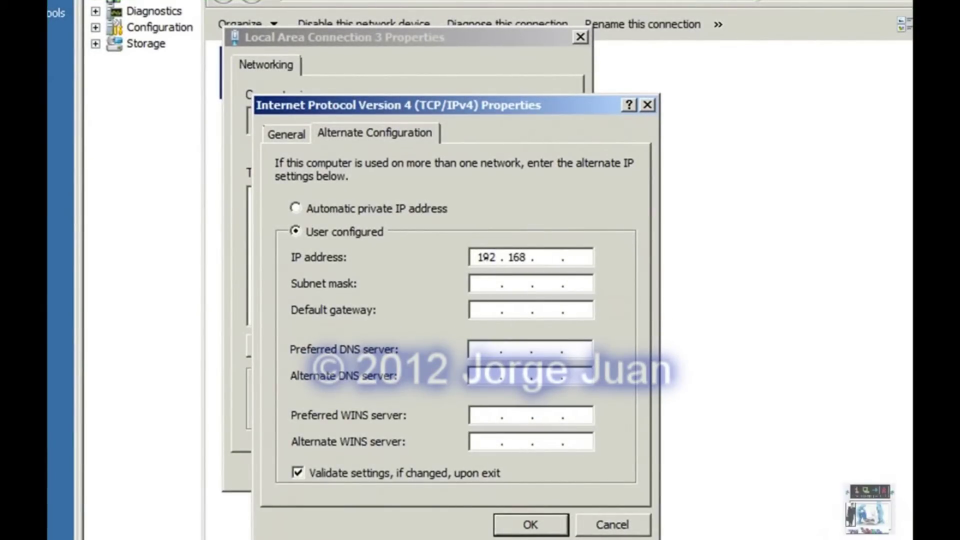
pyautogui.write('0 . 200')
pyautogui.click(476, 283)
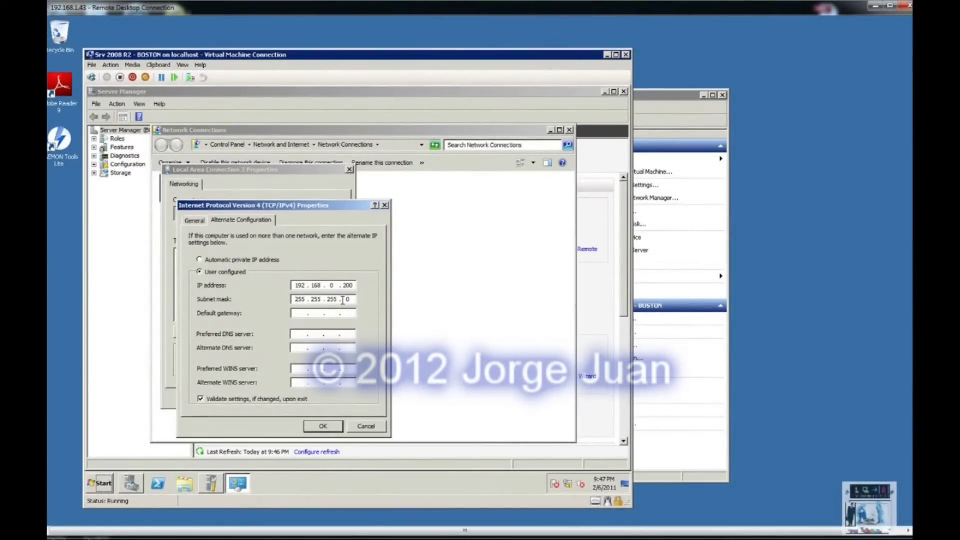
pyautogui.click(323, 426)
pyautogui.click(290, 400)
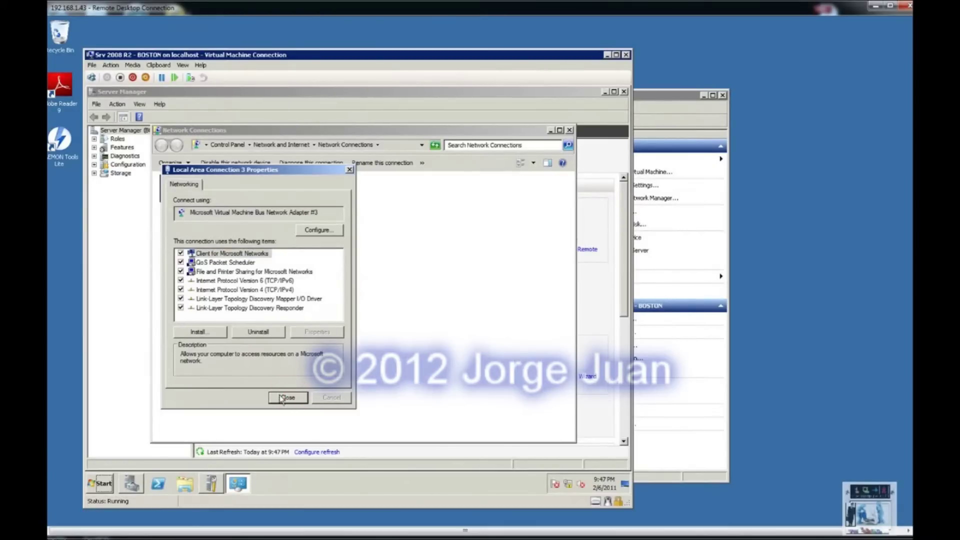
# - Open a Command Prompt on BOSTON and run ipconfig /all to confirm 192.168.0.200
pyautogui.click(103, 483)
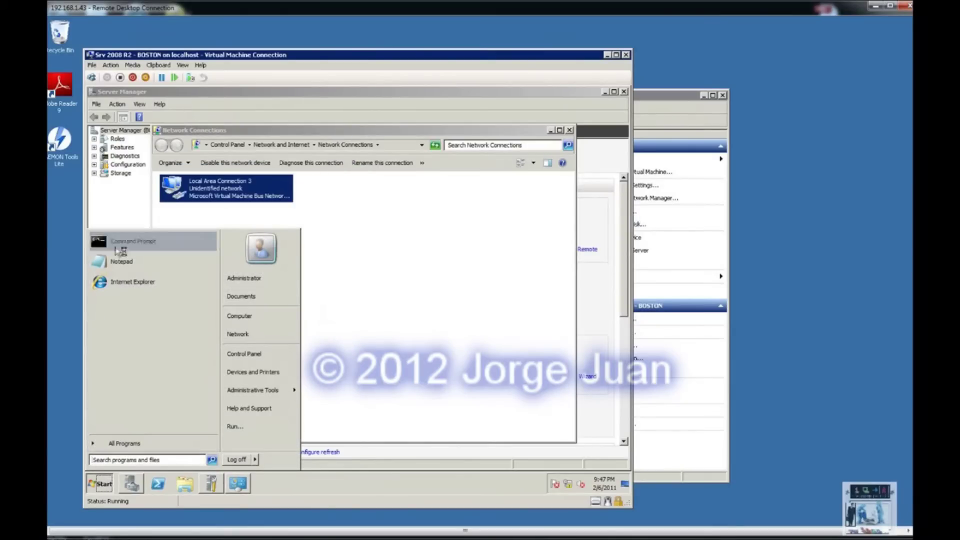
pyautogui.click(120, 241)
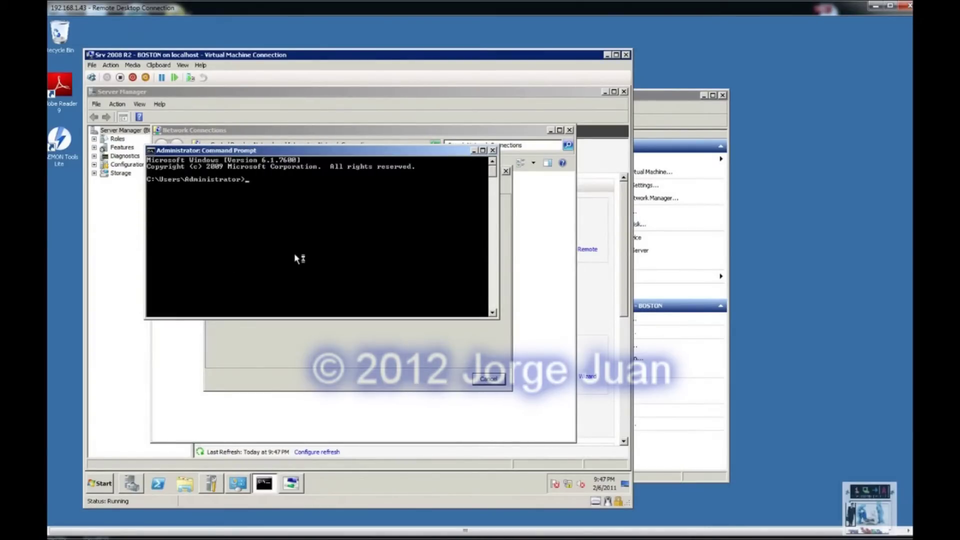
pyautogui.write('ip')
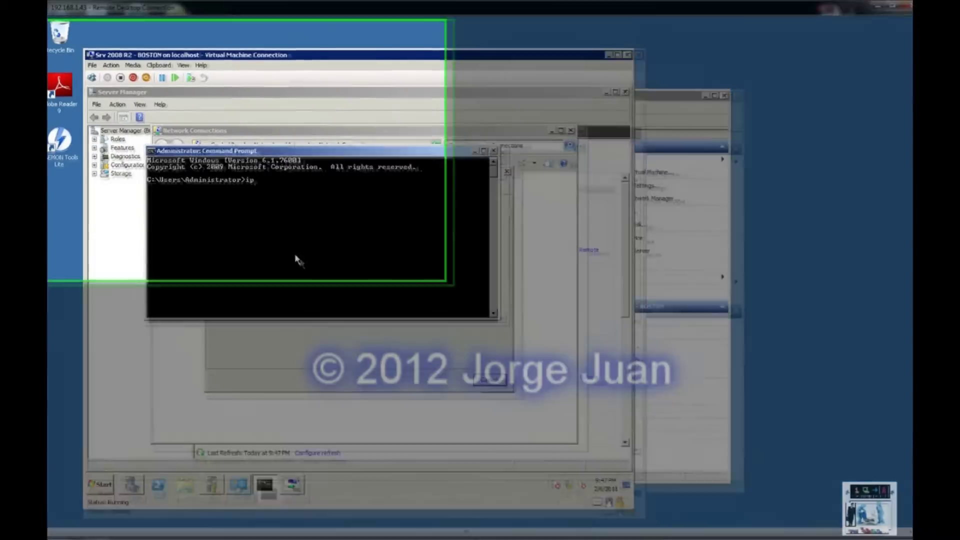
pyautogui.write('con')
pyautogui.write('fig /')
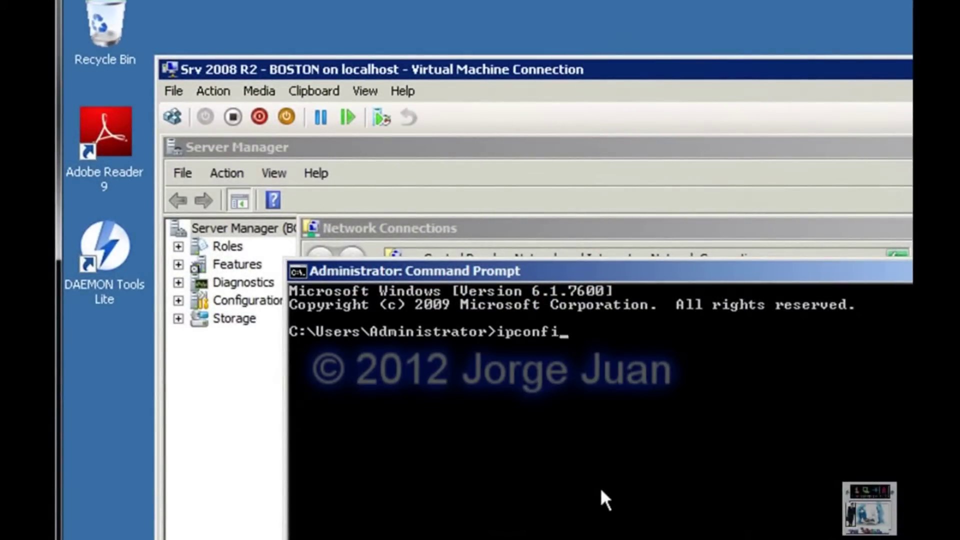
pyautogui.write('all')
pyautogui.press('Return')
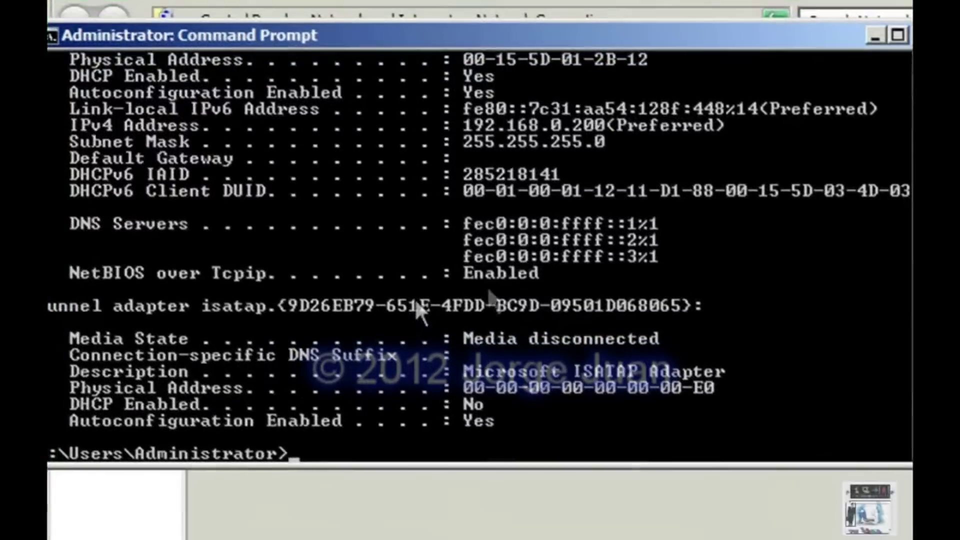
pyautogui.scroll(2, 480, 248)
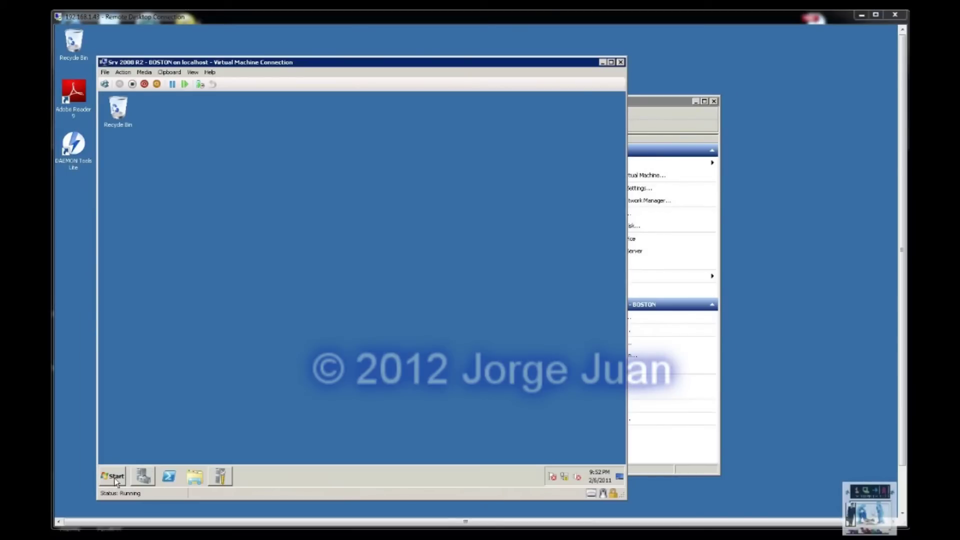
# - Open a new Administrator Command Prompt from the Start menu
pyautogui.click(114, 476)
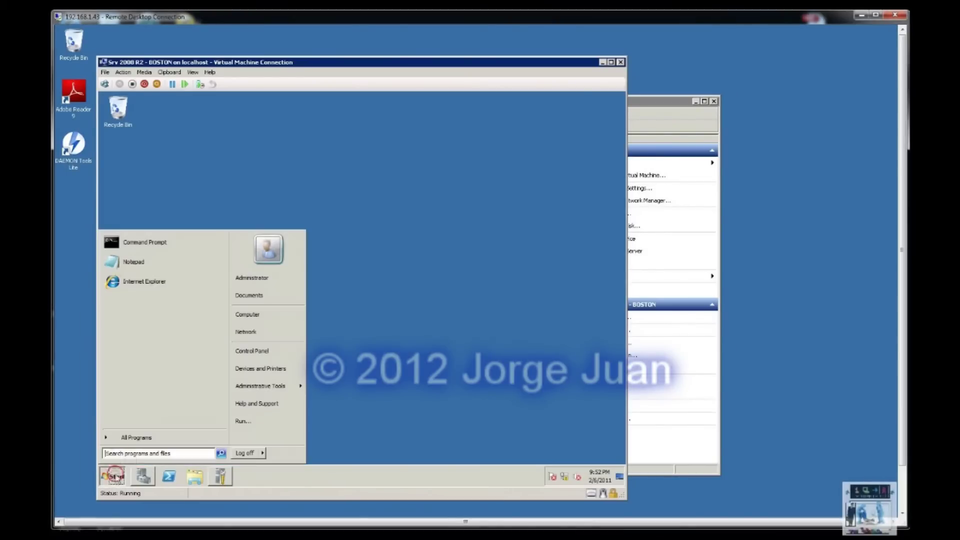
pyautogui.click(133, 245)
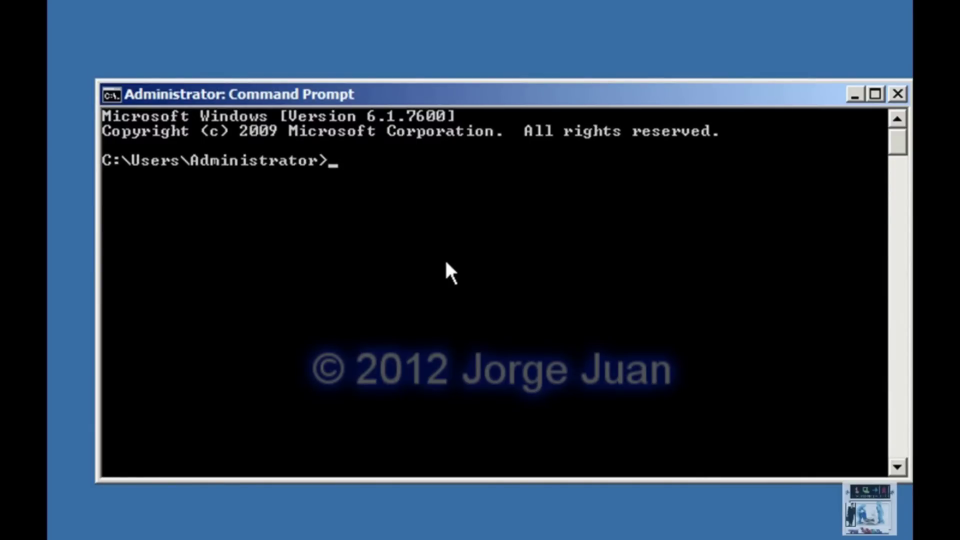
# - Use netsh to set Local Area Connection 3 to static 192.168.0.2, mask 255.255.255.0
pyautogui.write('netsh')
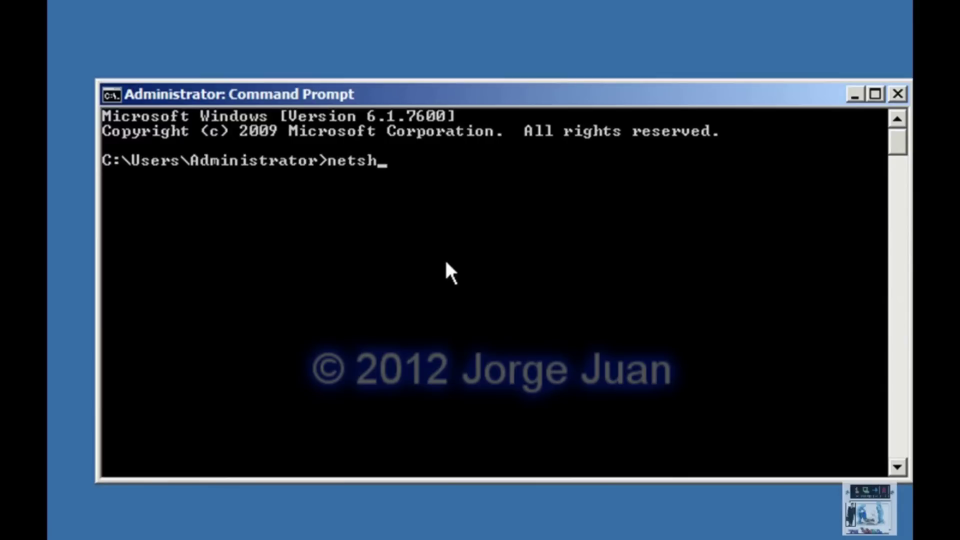
pyautogui.write(' inter')
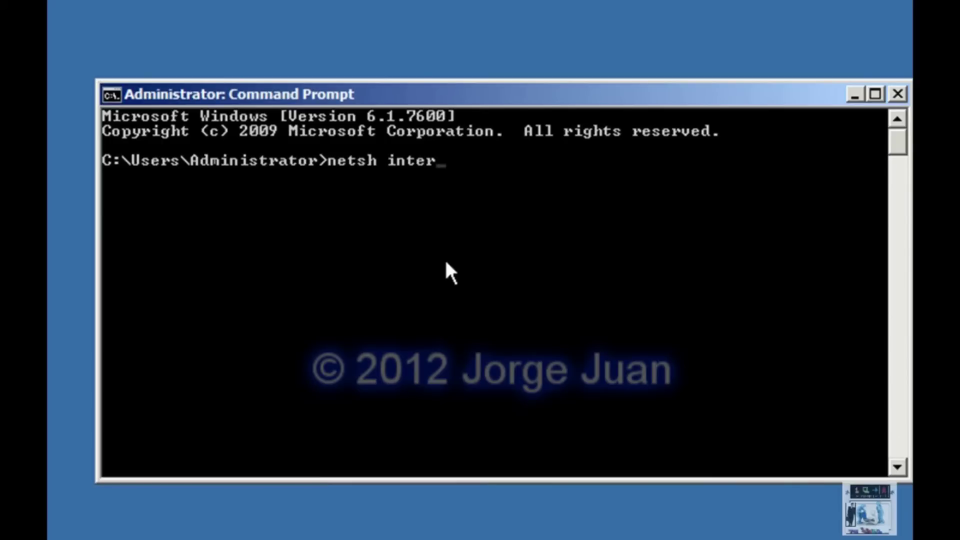
pyautogui.write('face ip')
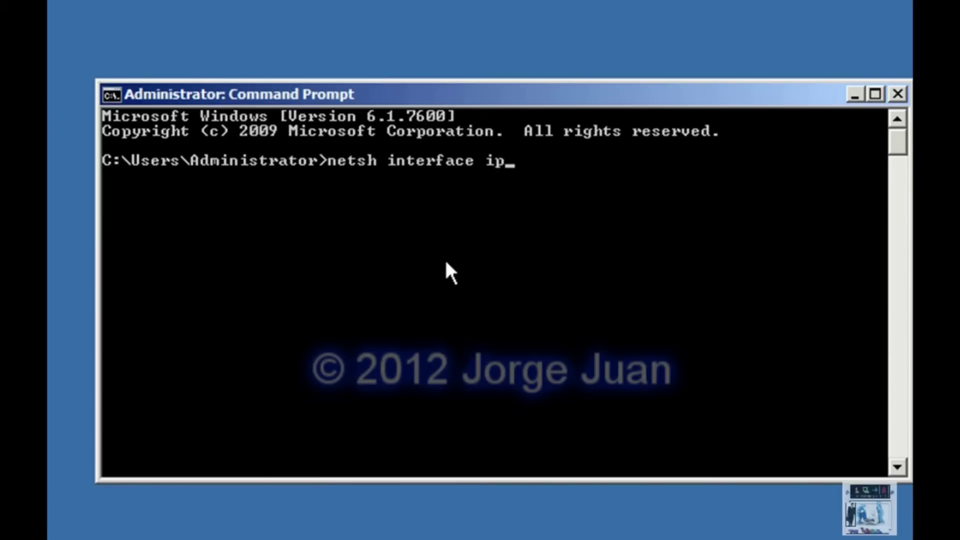
pyautogui.write(' set add')
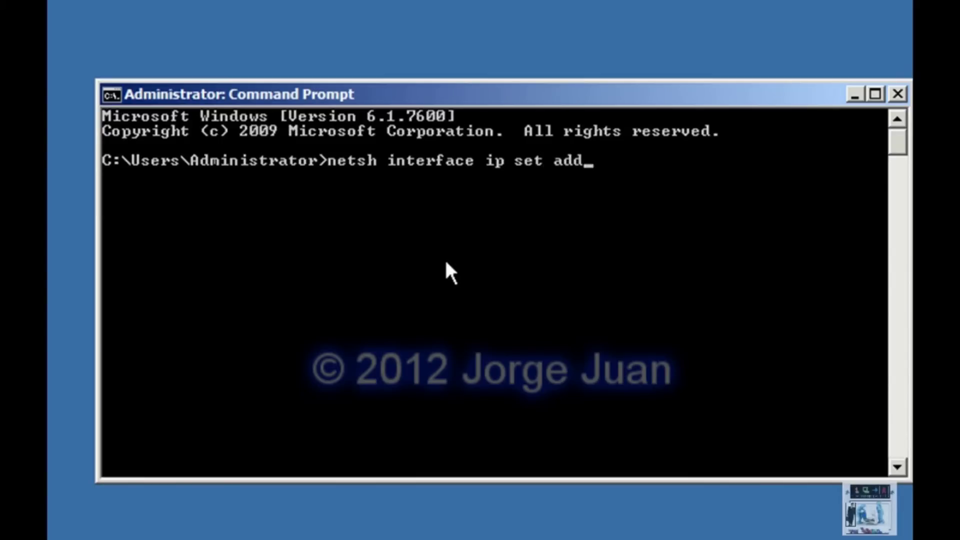
pyautogui.write('ress "local')
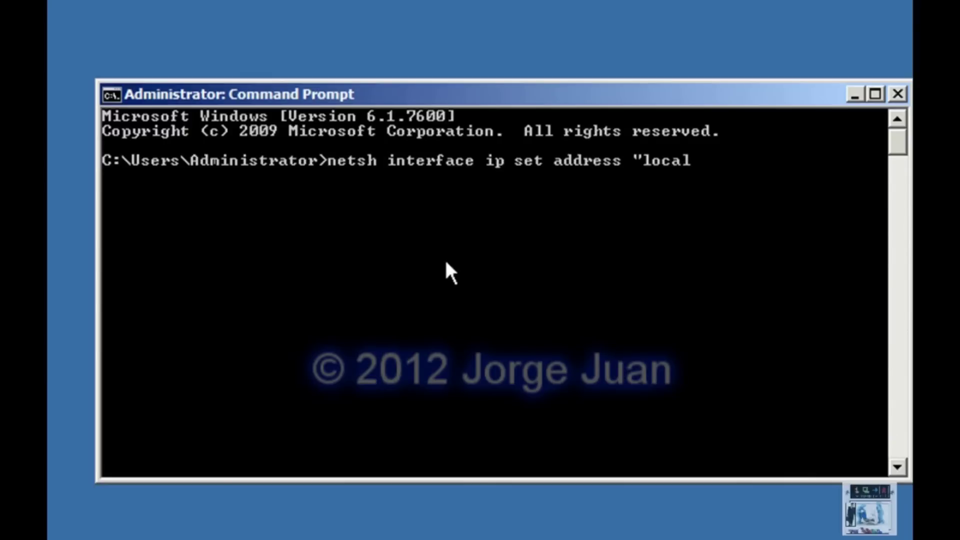
pyautogui.write(' area conne')
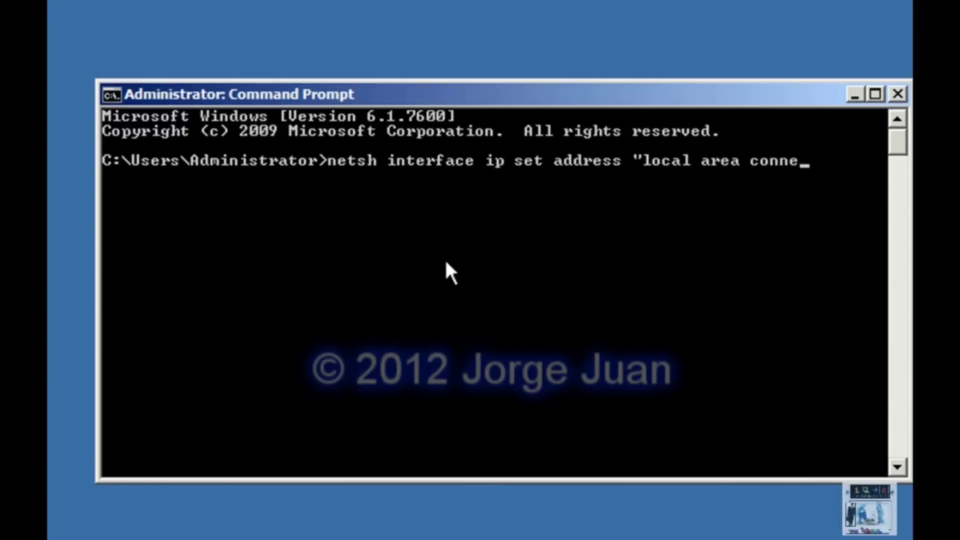
pyautogui.write('ction 3')
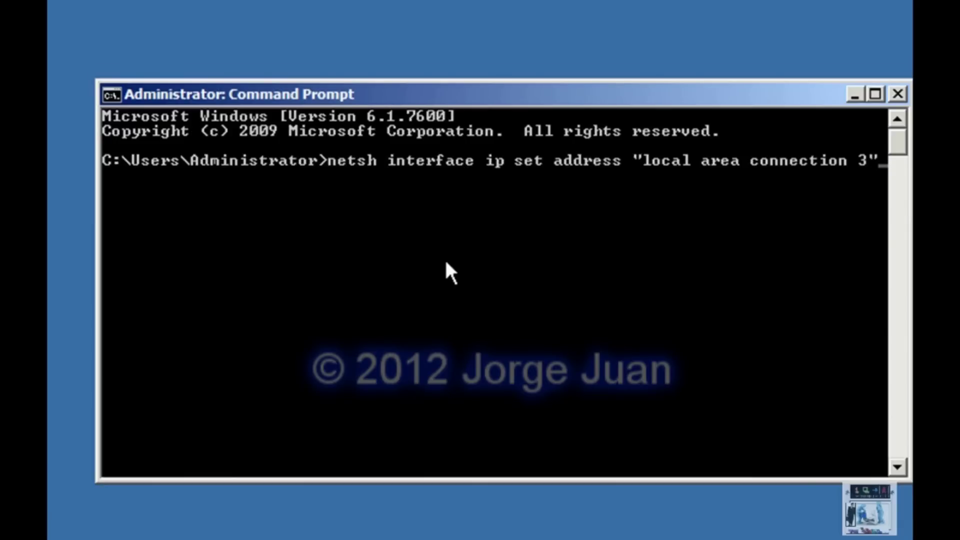
pyautogui.write('" static')
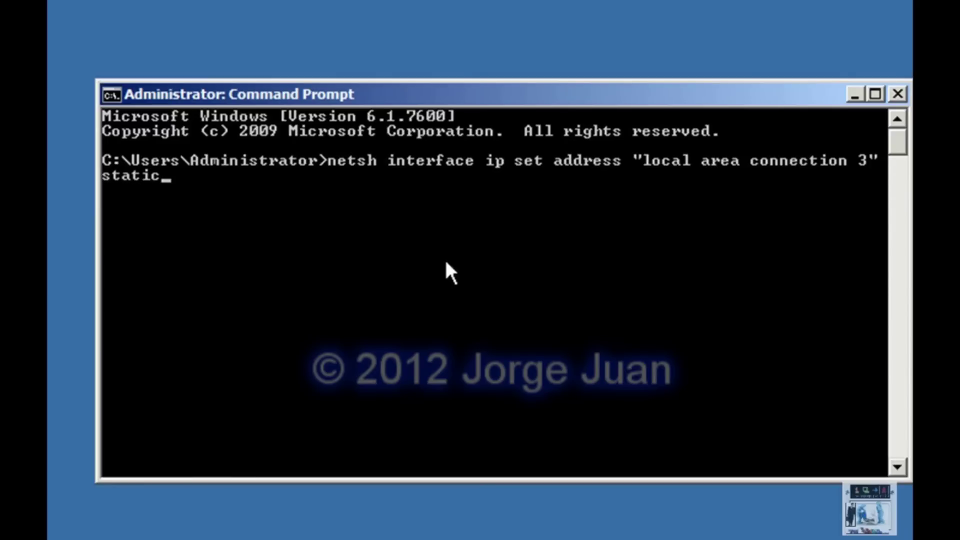
pyautogui.write(' 192.')
pyautogui.write('168.')
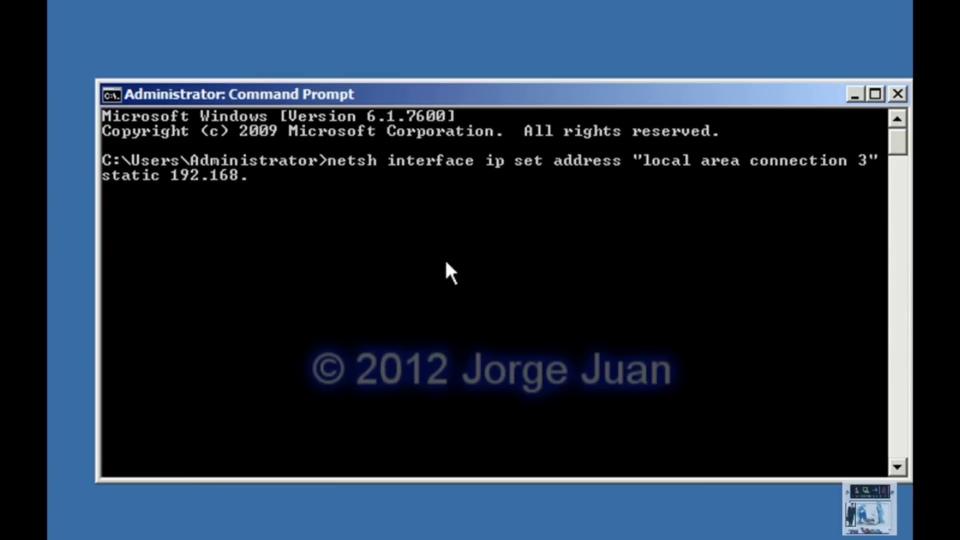
pyautogui.write('0.2 255')
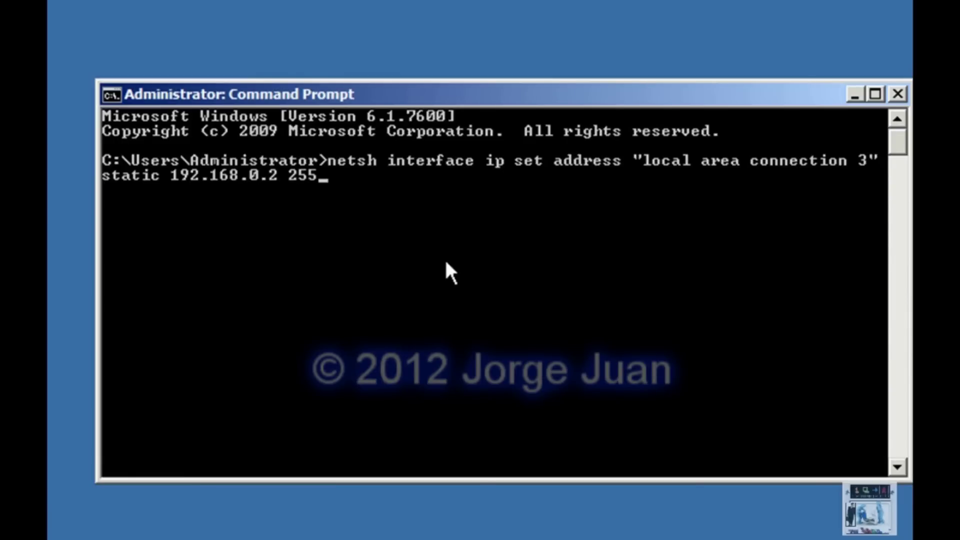
pyautogui.write('.255.255.0')
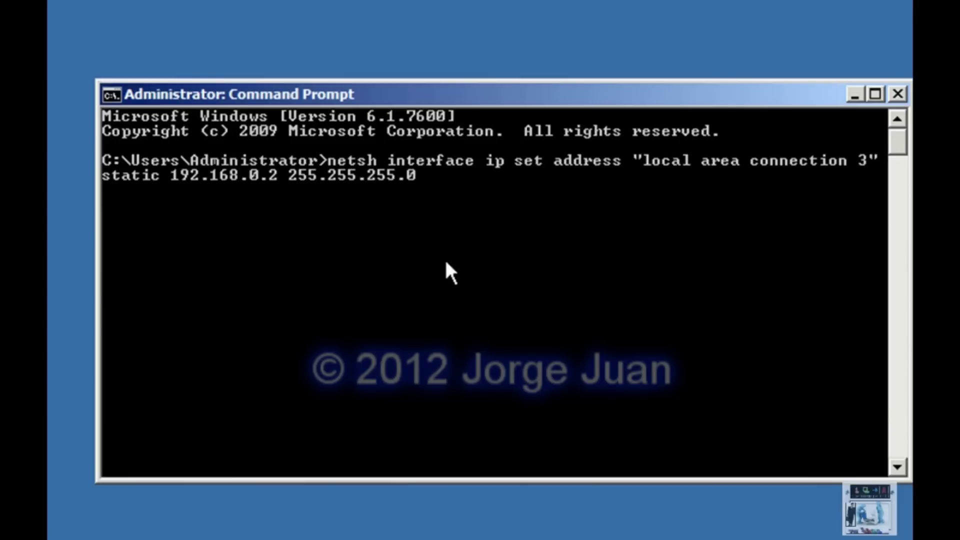
pyautogui.press('Return')
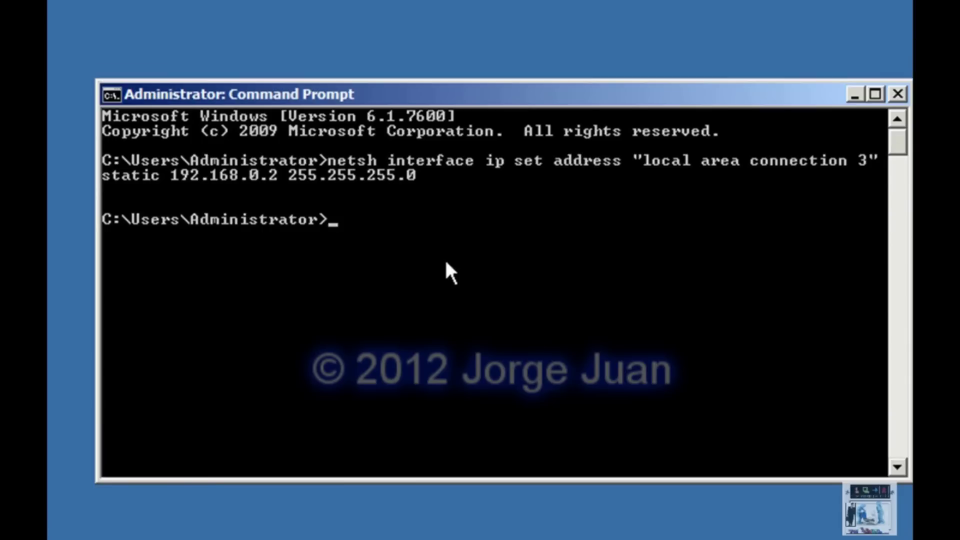
# - Enter the ipconfig command to check Local Area Connection 3's new 192.168.0.2 static address
pyautogui.write('ipconfig')
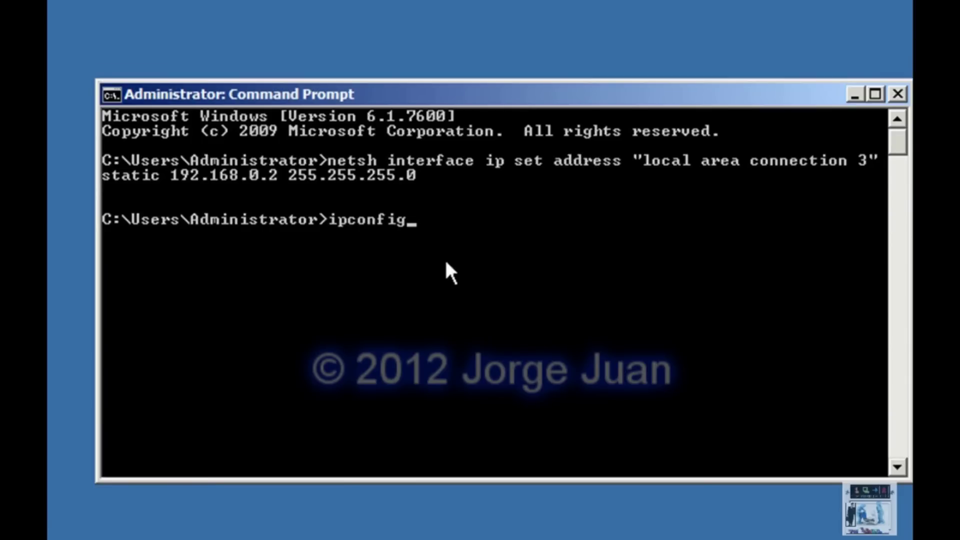